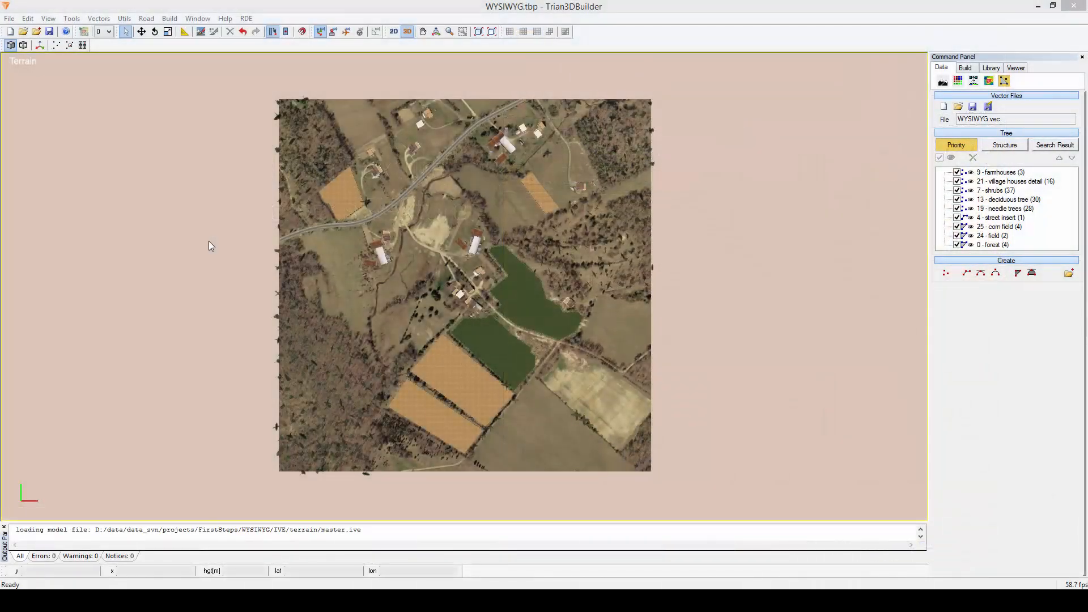
Start a new line feature and create a new vector ID named River for it
{"action": "left_click", "coordinate": [966, 273]}
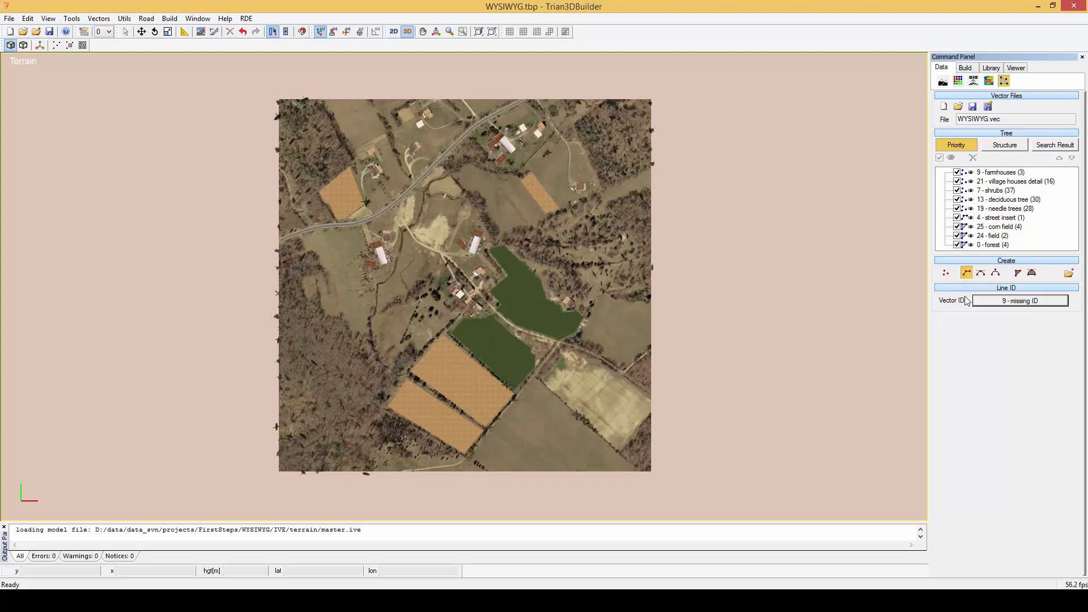
{"action": "left_click", "coordinate": [994, 305]}
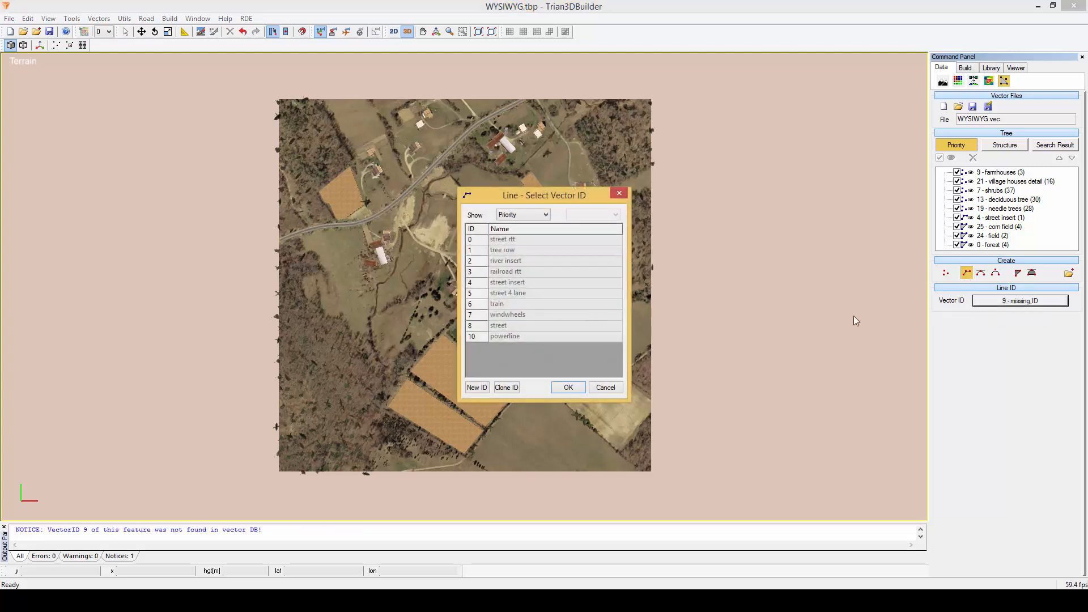
{"action": "left_click", "coordinate": [485, 387]}
{"action": "left_click_drag", "start_coordinate": [522, 288], "coordinate": [481, 288]}
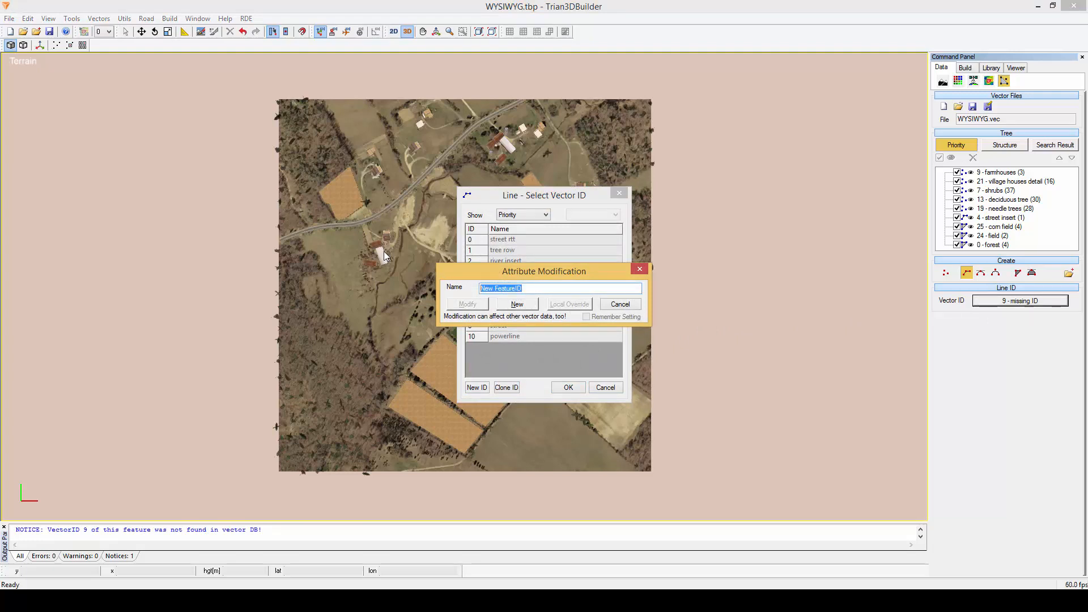
{"action": "type", "text": "River"}
{"action": "left_click", "coordinate": [522, 304]}
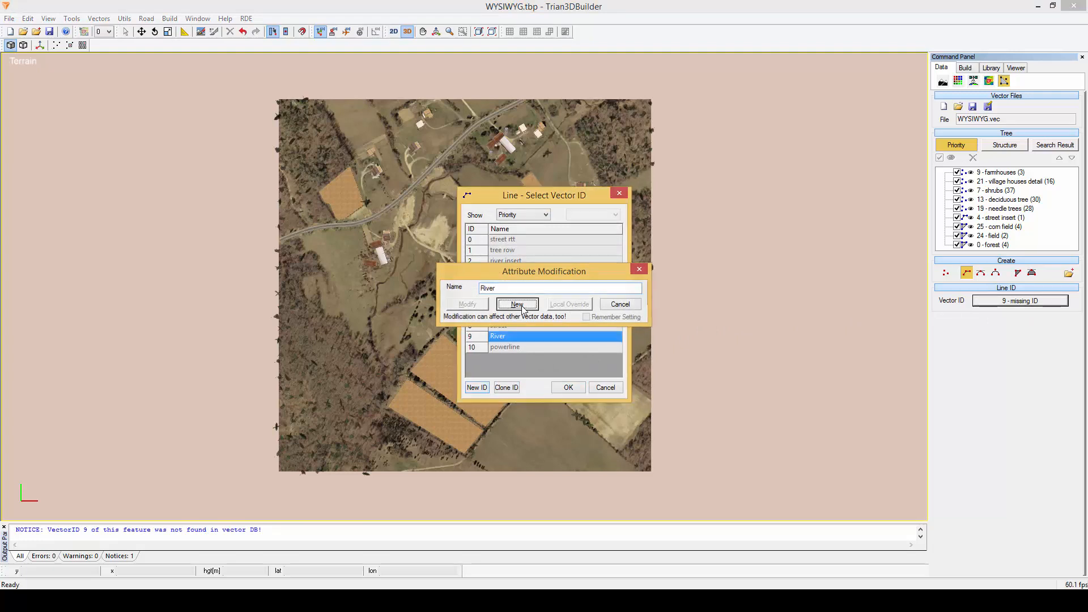
{"action": "left_click", "coordinate": [564, 389]}
Draw the river line along the stream bed from the terrain's northern edge, curving through the southwestern forest and past the western edge
{"action": "middle_click_drag", "start_coordinate": [454, 230], "coordinate": [445, 302]}
{"action": "scroll", "coordinate": [445, 302], "scroll_direction": "up", "scroll_amount": 5}
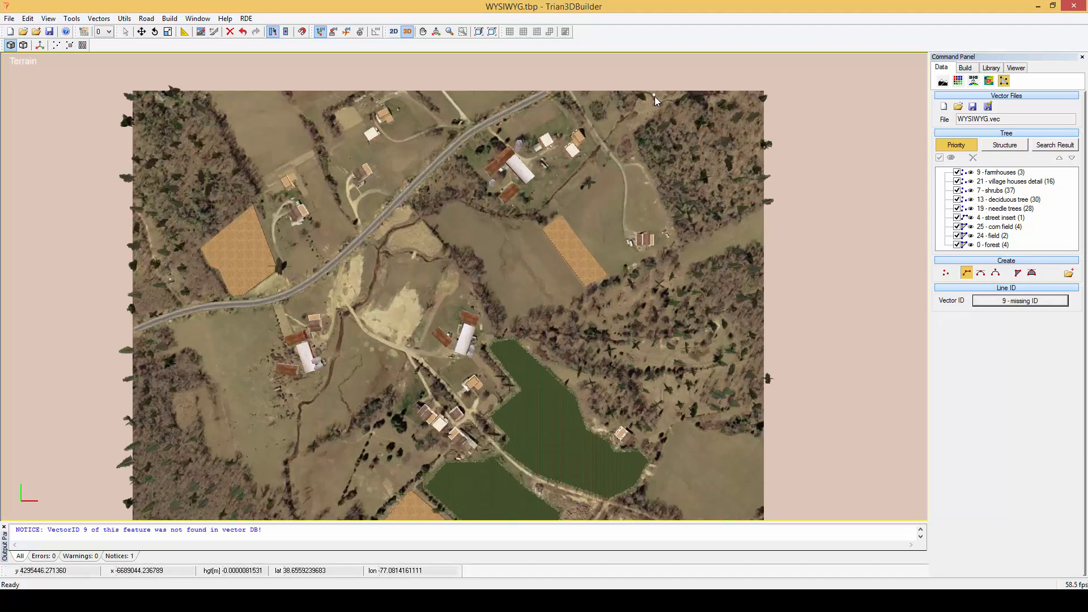
{"action": "left_click", "coordinate": [647, 94]}
{"action": "left_click", "coordinate": [629, 112]}
{"action": "left_click", "coordinate": [572, 177]}
{"action": "left_click", "coordinate": [537, 212]}
{"action": "left_click", "coordinate": [520, 215]}
{"action": "left_click", "coordinate": [490, 213]}
{"action": "left_click", "coordinate": [466, 203]}
{"action": "left_click", "coordinate": [457, 199]}
{"action": "left_click", "coordinate": [443, 208]}
{"action": "left_click", "coordinate": [416, 220]}
{"action": "left_click", "coordinate": [396, 228]}
{"action": "left_click", "coordinate": [384, 234]}
{"action": "left_click", "coordinate": [381, 245]}
{"action": "left_click", "coordinate": [372, 262]}
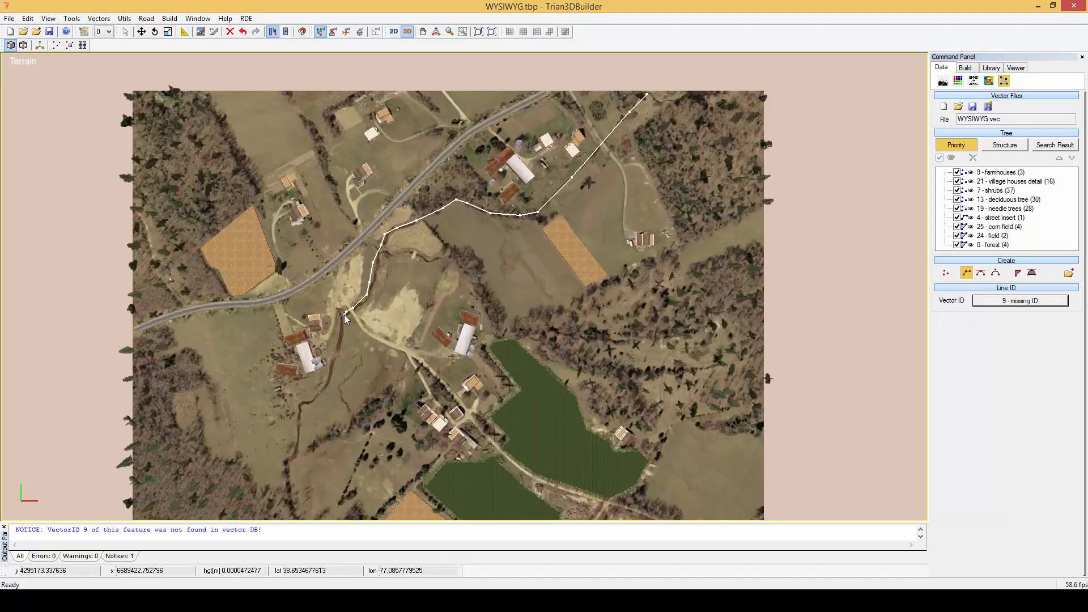
{"action": "left_click", "coordinate": [304, 329]}
{"action": "left_click", "coordinate": [308, 362]}
{"action": "left_click", "coordinate": [322, 390]}
{"action": "left_click", "coordinate": [327, 420]}
{"action": "left_click", "coordinate": [293, 472]}
{"action": "left_click", "coordinate": [245, 486]}
{"action": "left_click", "coordinate": [173, 453]}
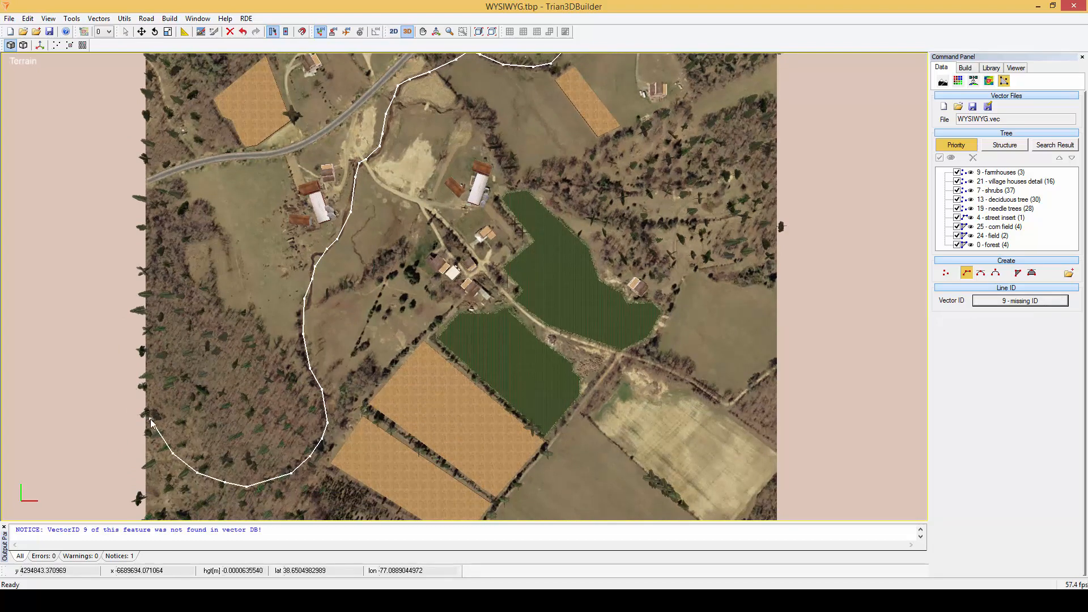
{"action": "right_click", "coordinate": [121, 374]}
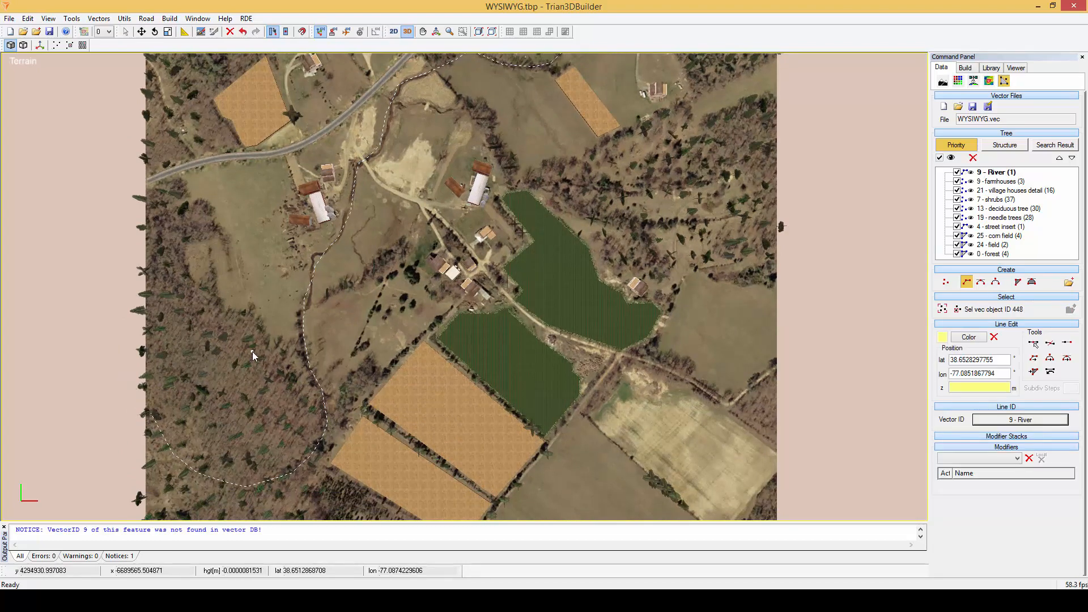
Add an Outline modifier to the River vector ID, modifying the existing ID
{"action": "left_click", "coordinate": [959, 459]}
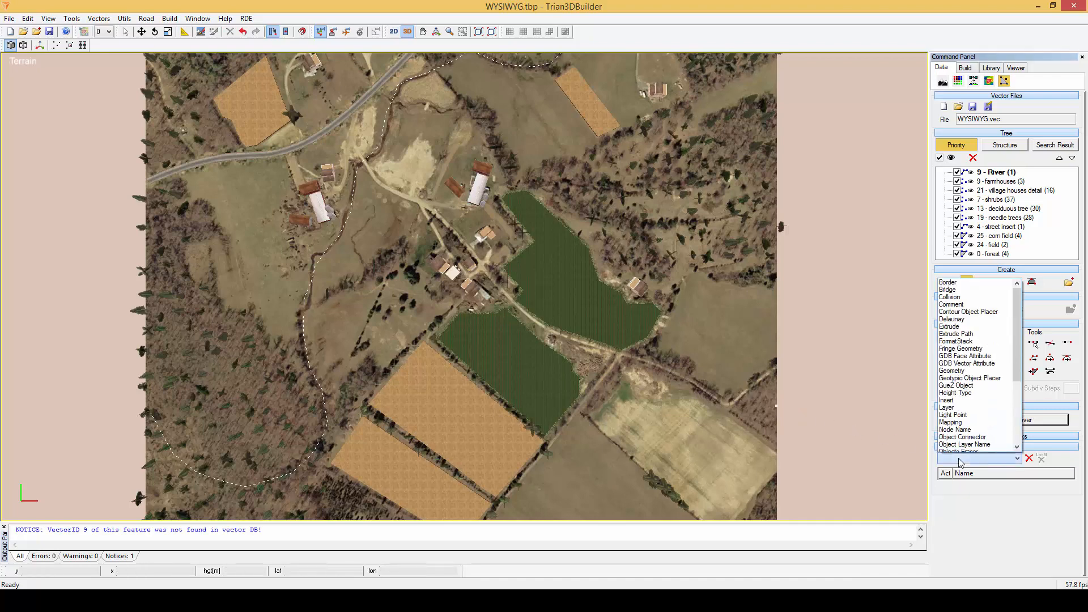
{"action": "scroll", "coordinate": [963, 412], "scroll_direction": "down", "scroll_amount": 4}
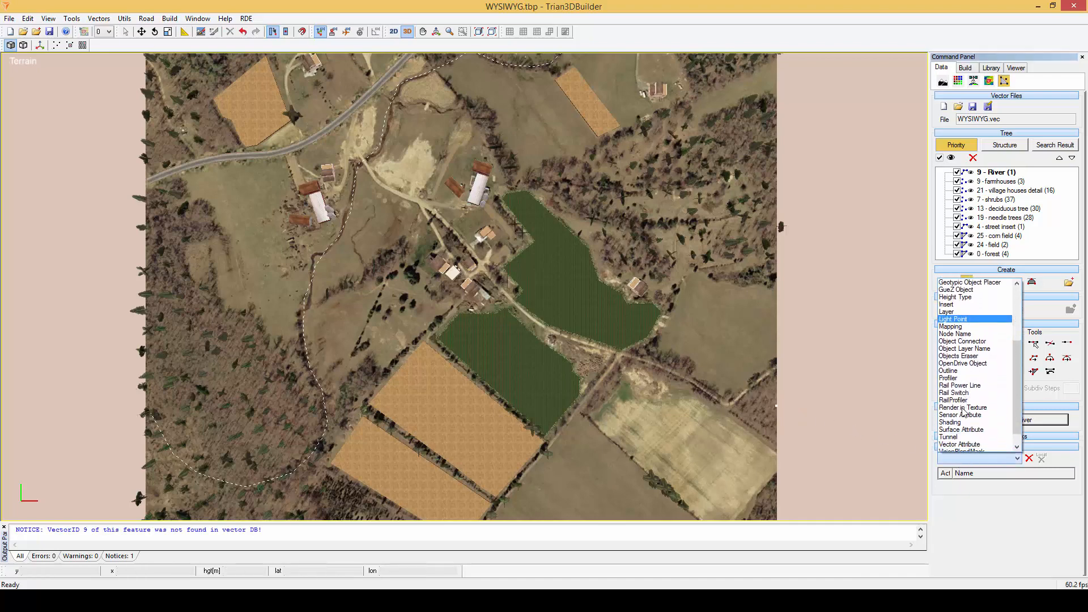
{"action": "scroll", "coordinate": [963, 408], "scroll_direction": "up", "scroll_amount": 1}
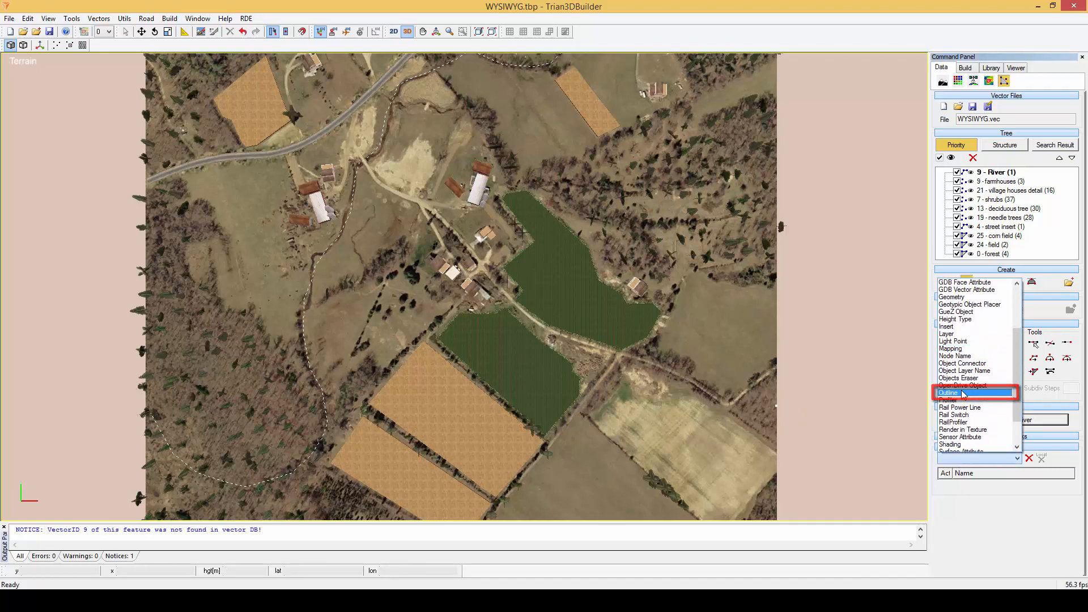
{"action": "left_click", "coordinate": [963, 393]}
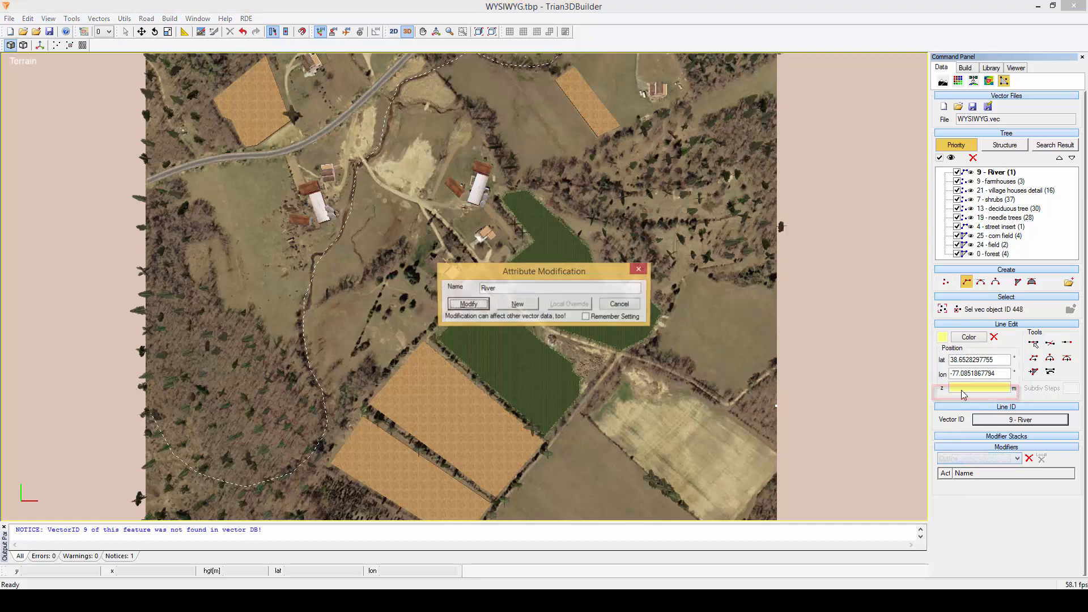
{"action": "left_click", "coordinate": [473, 305]}
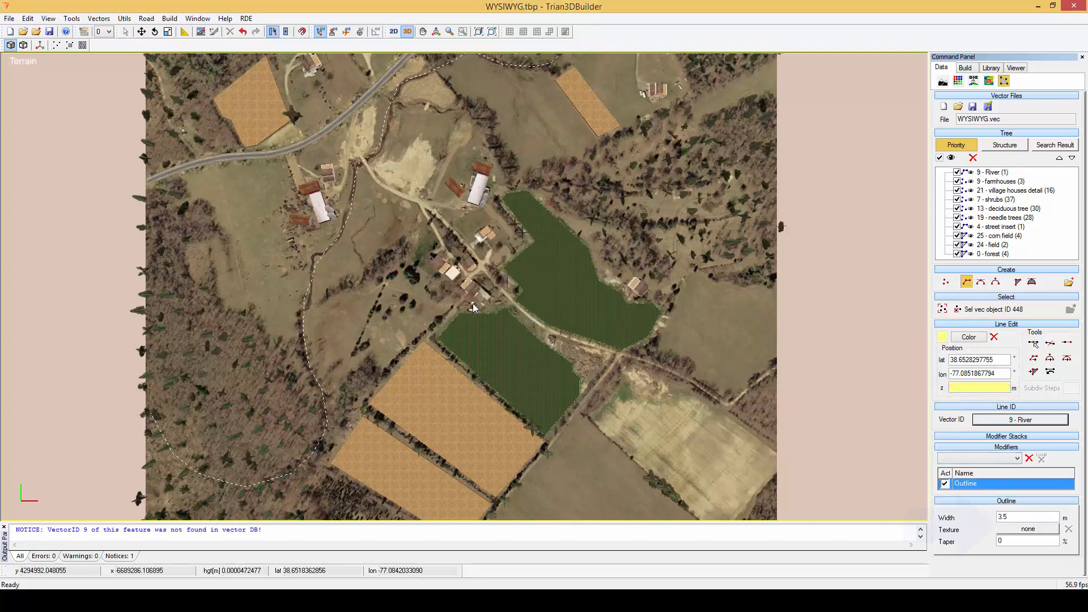
Assign the 7 - water texture to the river's outline and set its width to 12 m
{"action": "left_click", "coordinate": [1027, 529]}
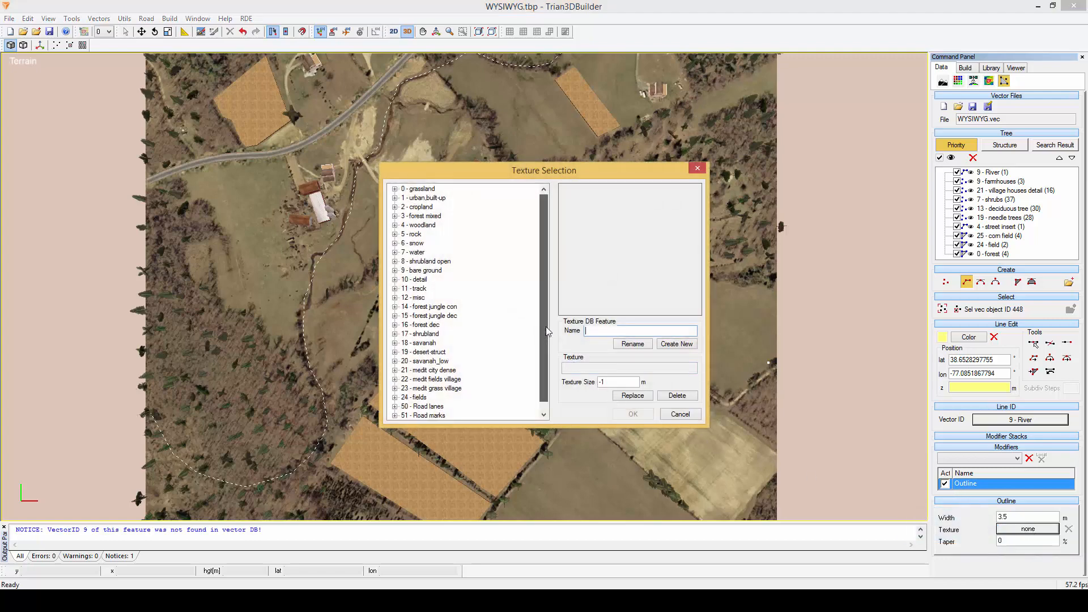
{"action": "left_click", "coordinate": [416, 252]}
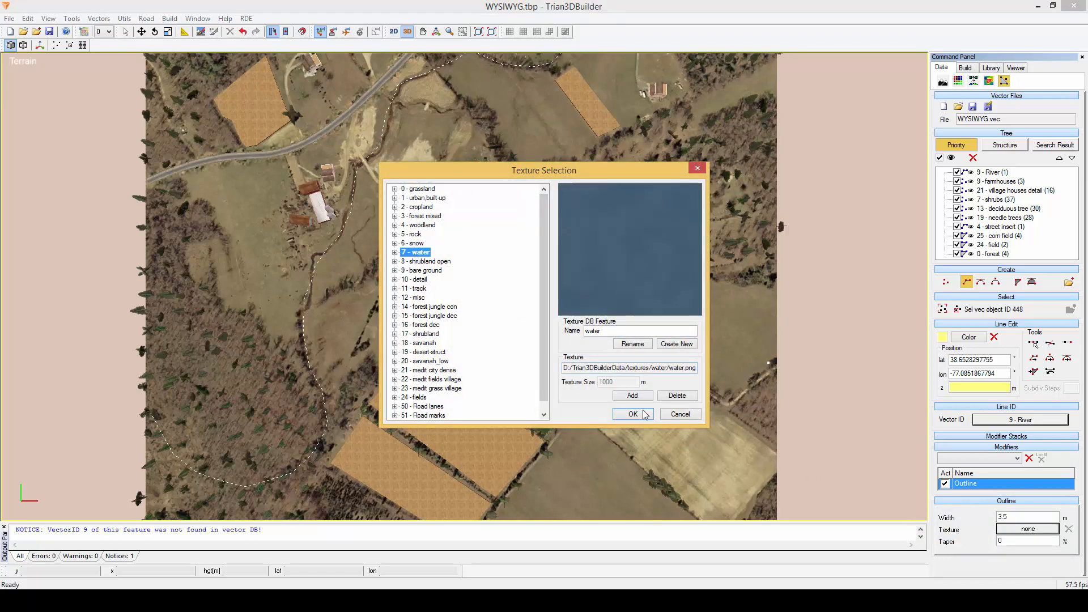
{"action": "left_click", "coordinate": [632, 414]}
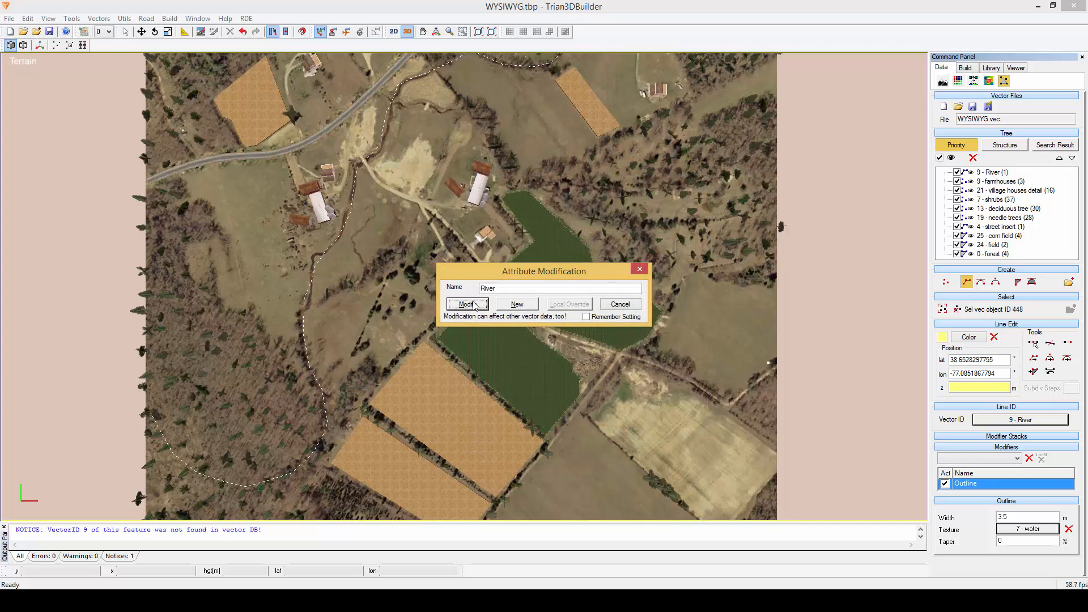
{"action": "left_click", "coordinate": [475, 304]}
{"action": "left_click_drag", "start_coordinate": [1019, 517], "coordinate": [987, 516]}
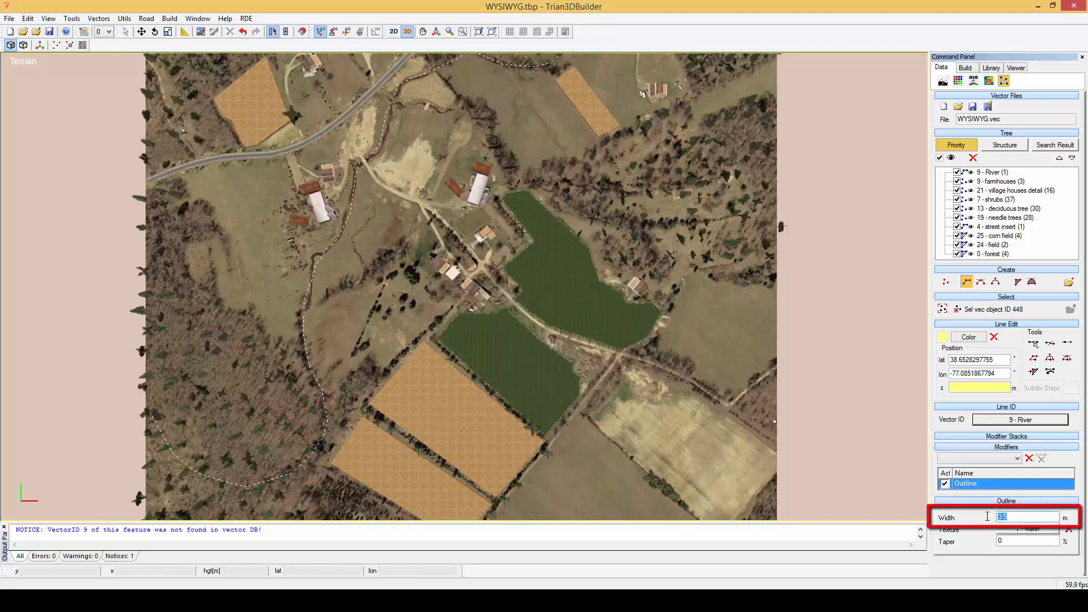
{"action": "type", "text": "12"}
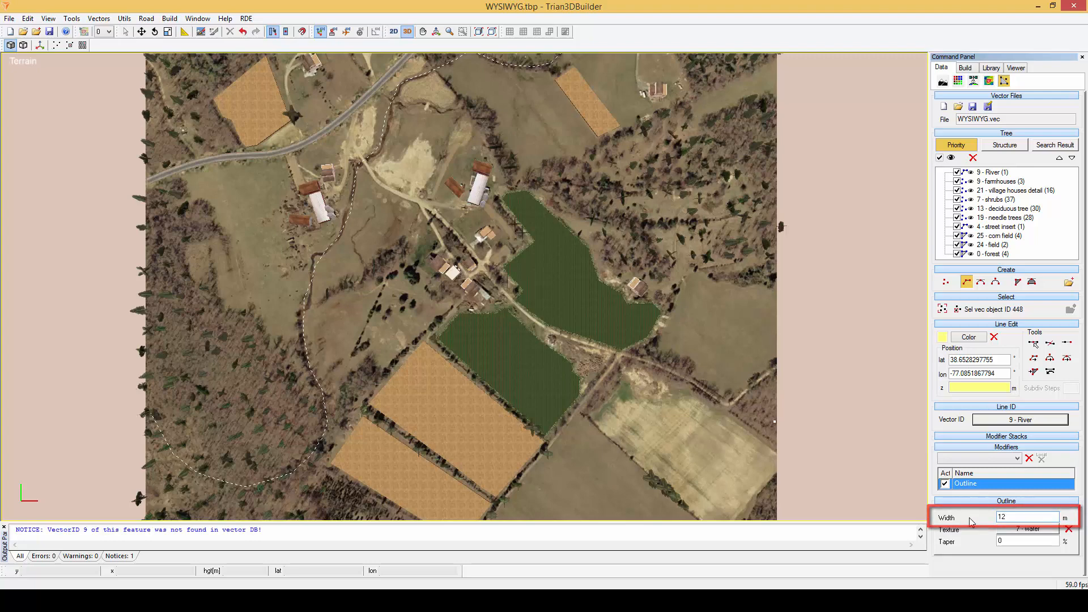
{"action": "key", "text": "Return"}
{"action": "left_click", "coordinate": [468, 305]}
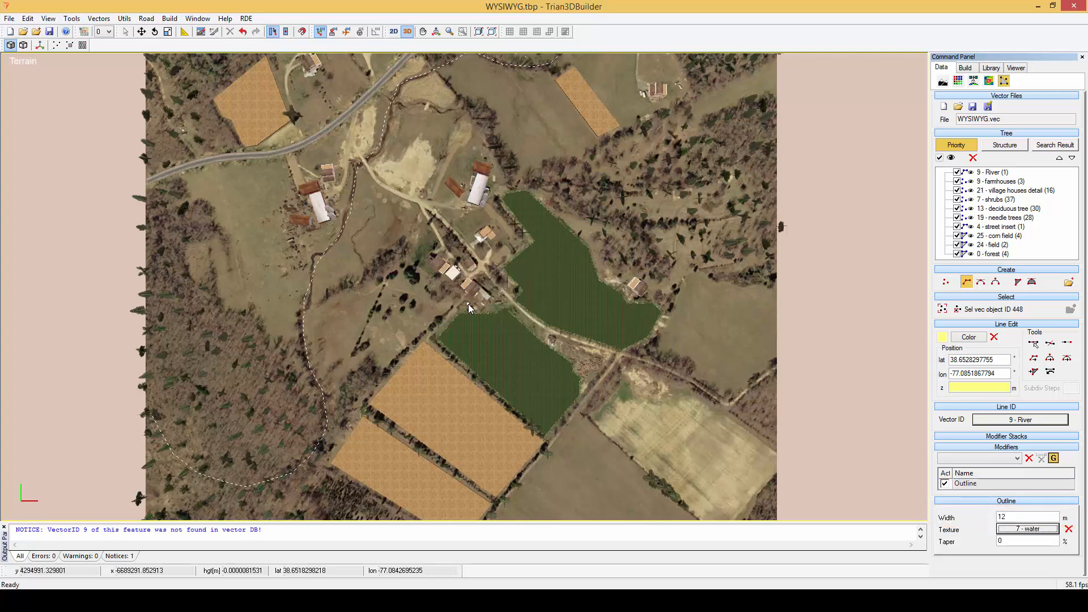
Add an Insert modifier to the river and set the Height Type offset to -3 m
{"action": "left_click", "coordinate": [972, 460]}
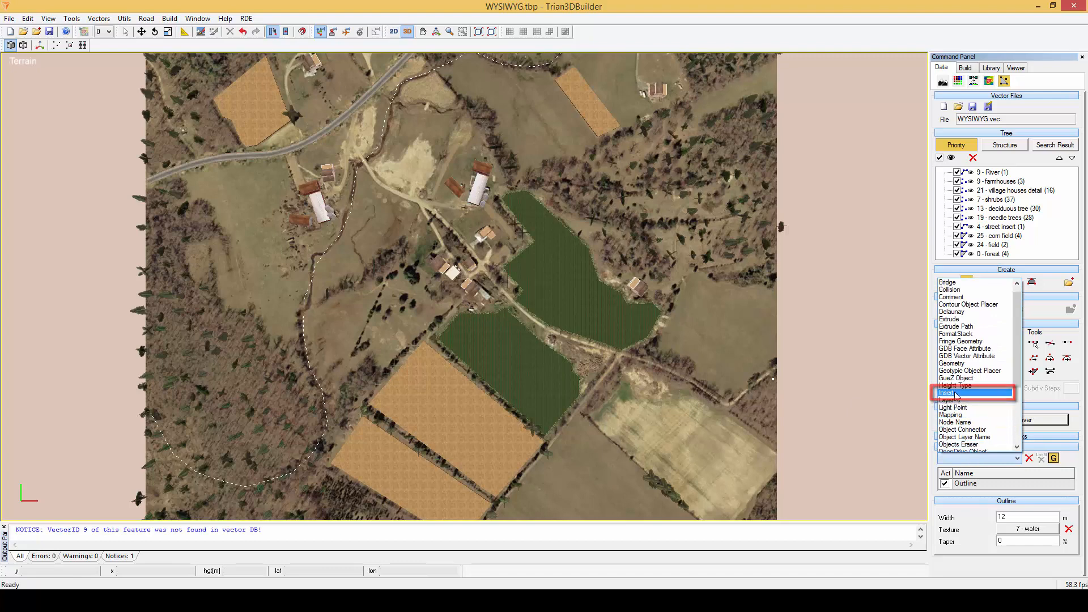
{"action": "left_click", "coordinate": [955, 393]}
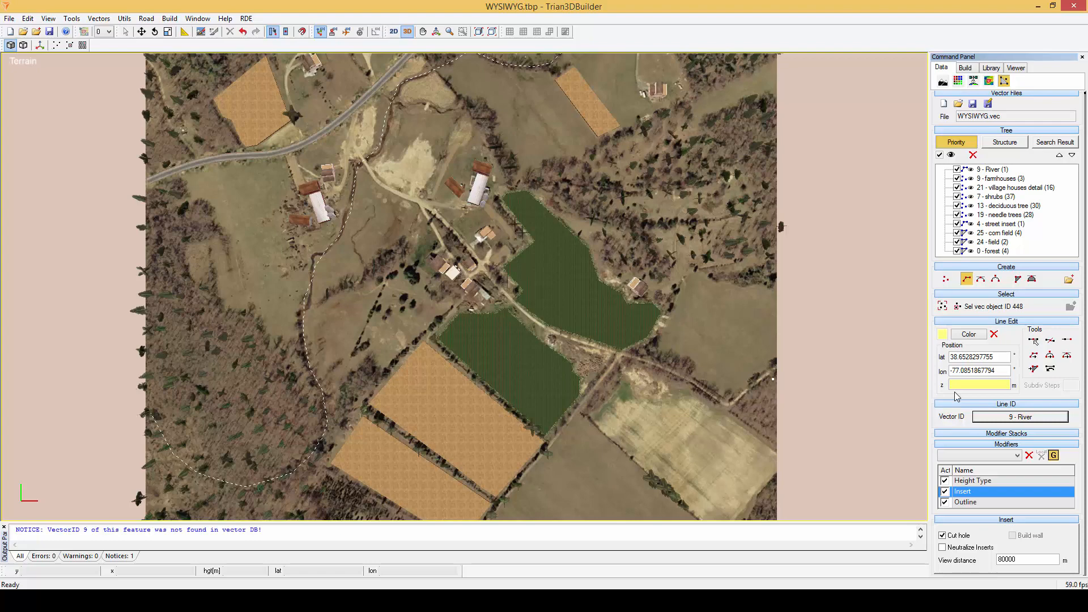
{"action": "left_click", "coordinate": [975, 481]}
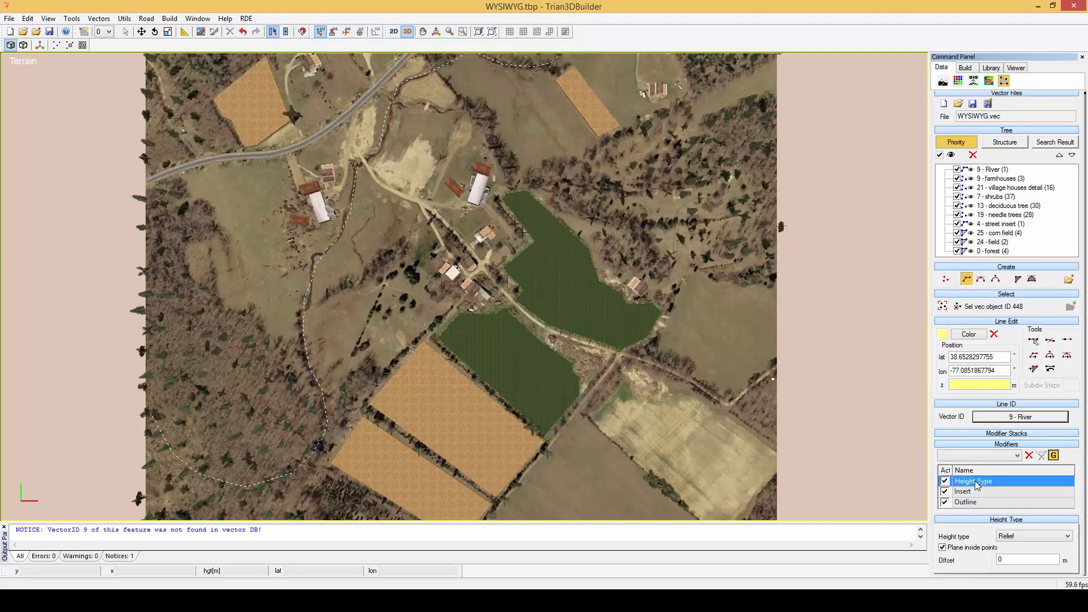
{"action": "double_click", "coordinate": [1015, 559]}
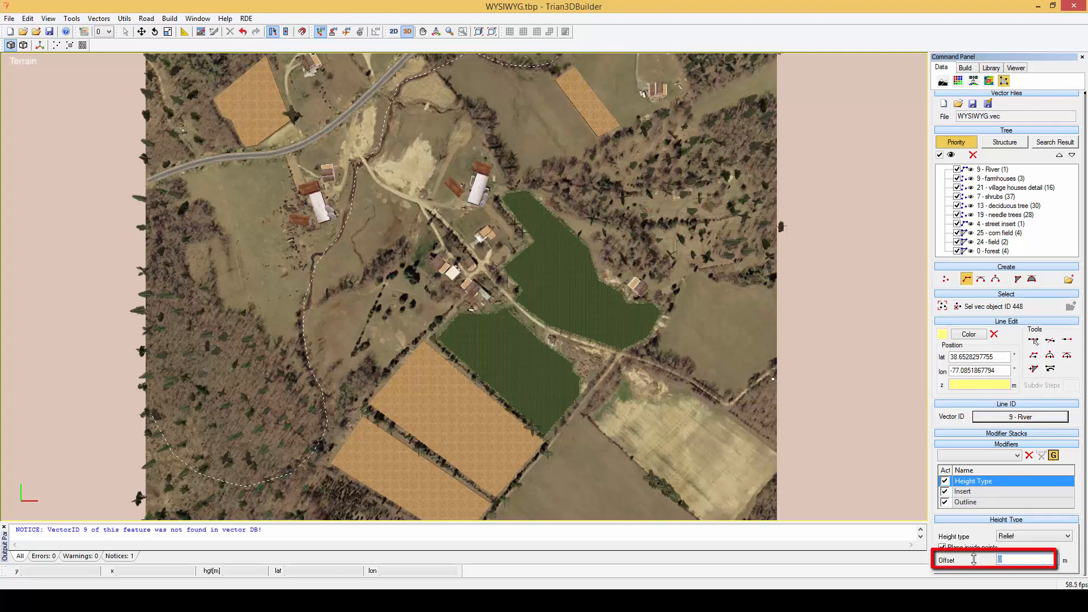
{"action": "type", "text": "-3"}
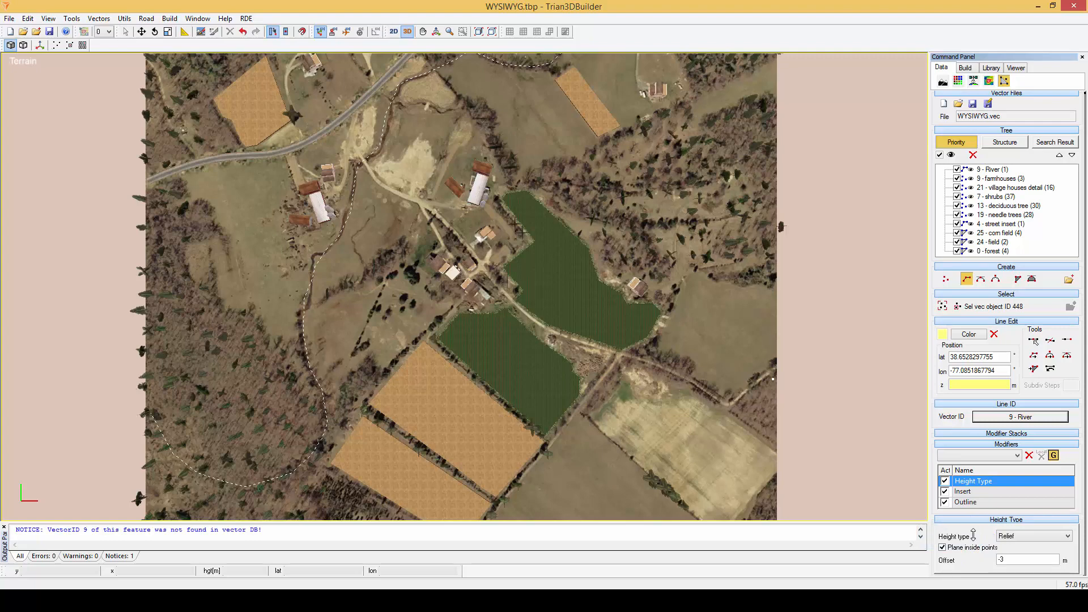
Add a Border modifier to the river with a width of 5 m and the grass.bmp texture from the fields group
{"action": "left_click", "coordinate": [999, 457]}
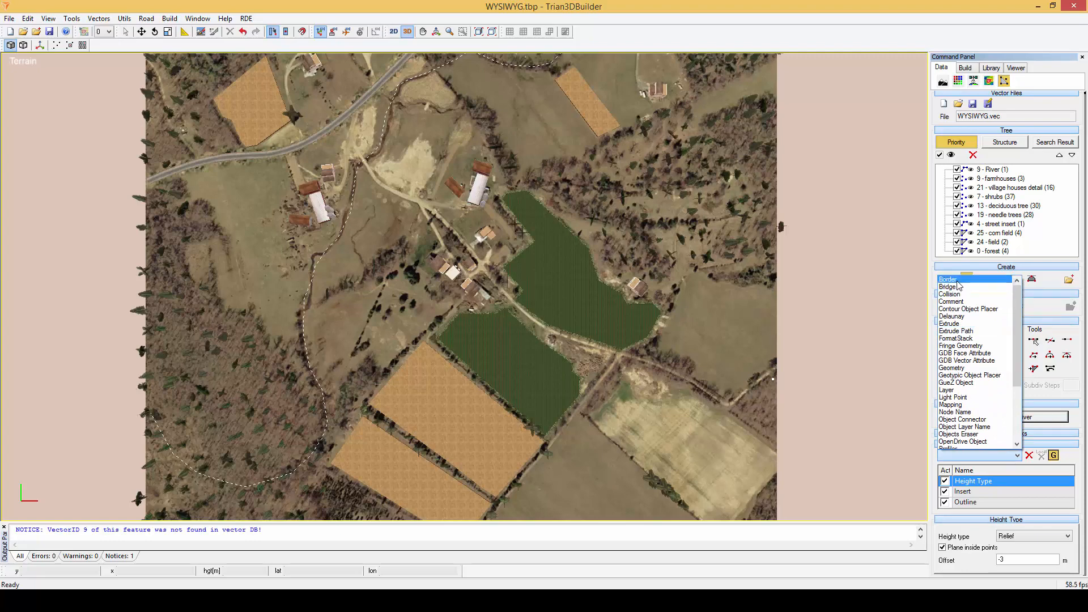
{"action": "left_click", "coordinate": [957, 281]}
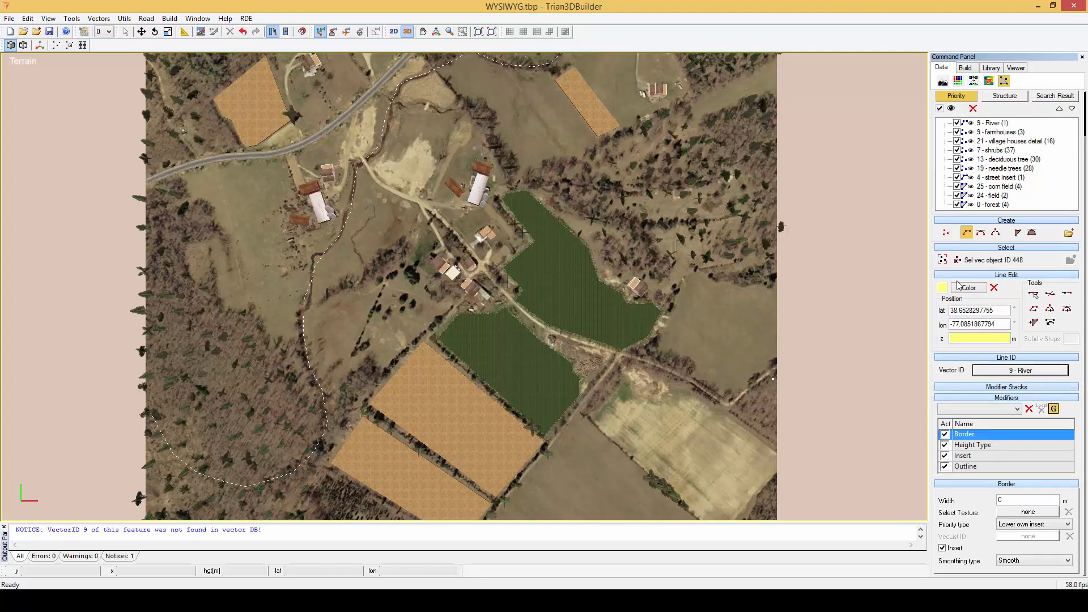
{"action": "double_click", "coordinate": [1008, 498]}
{"action": "type", "text": "5"}
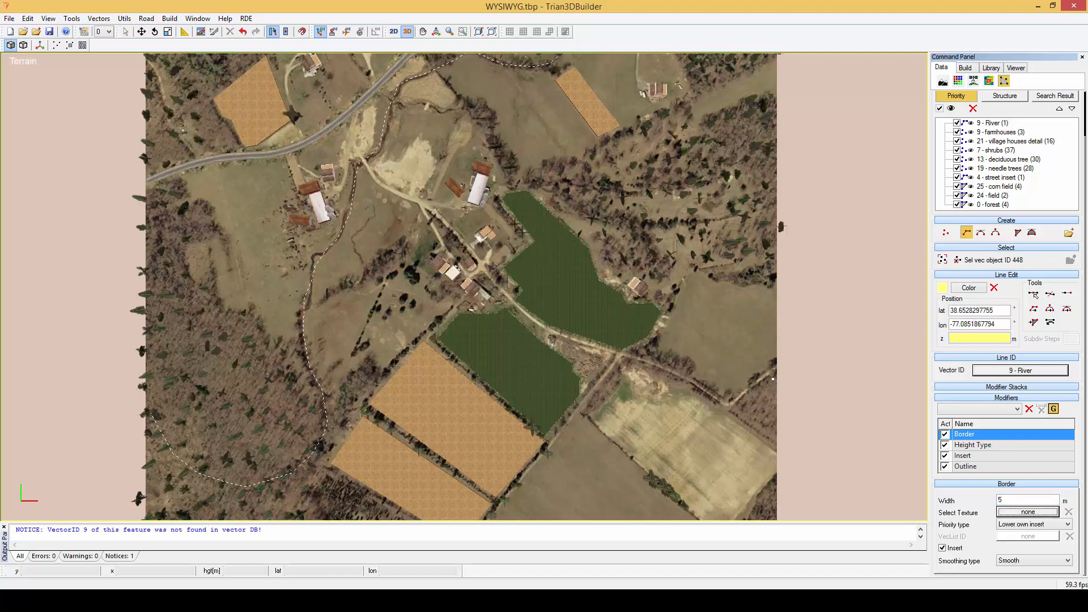
{"action": "left_click", "coordinate": [1012, 513]}
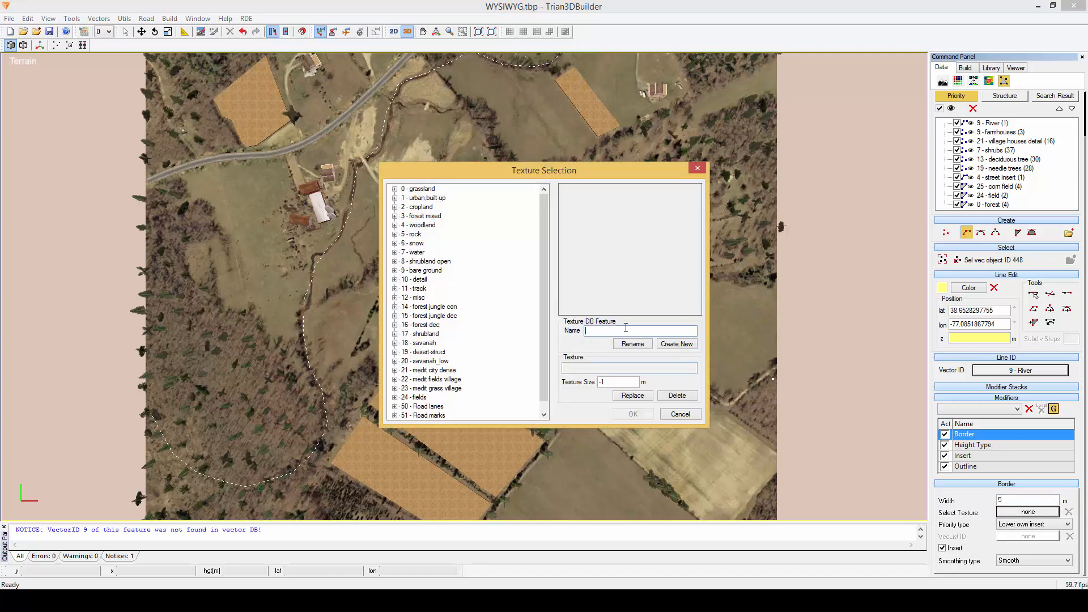
{"action": "double_click", "coordinate": [413, 396]}
{"action": "left_click", "coordinate": [463, 370]}
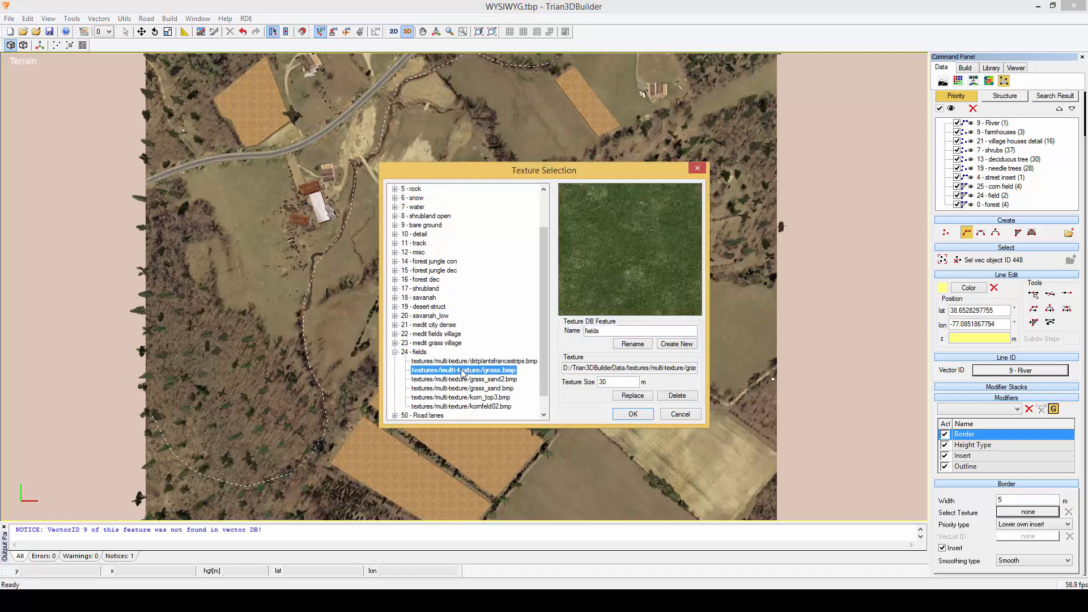
{"action": "left_click", "coordinate": [632, 414]}
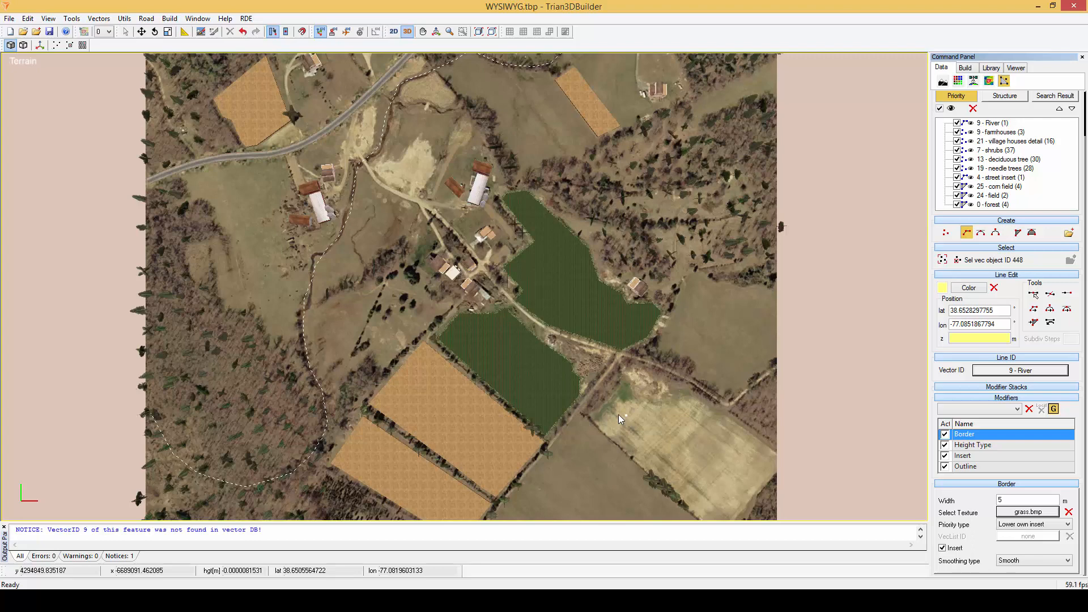
Add the Geometry and Render in Texture modifiers to the river
{"action": "left_click", "coordinate": [955, 409]}
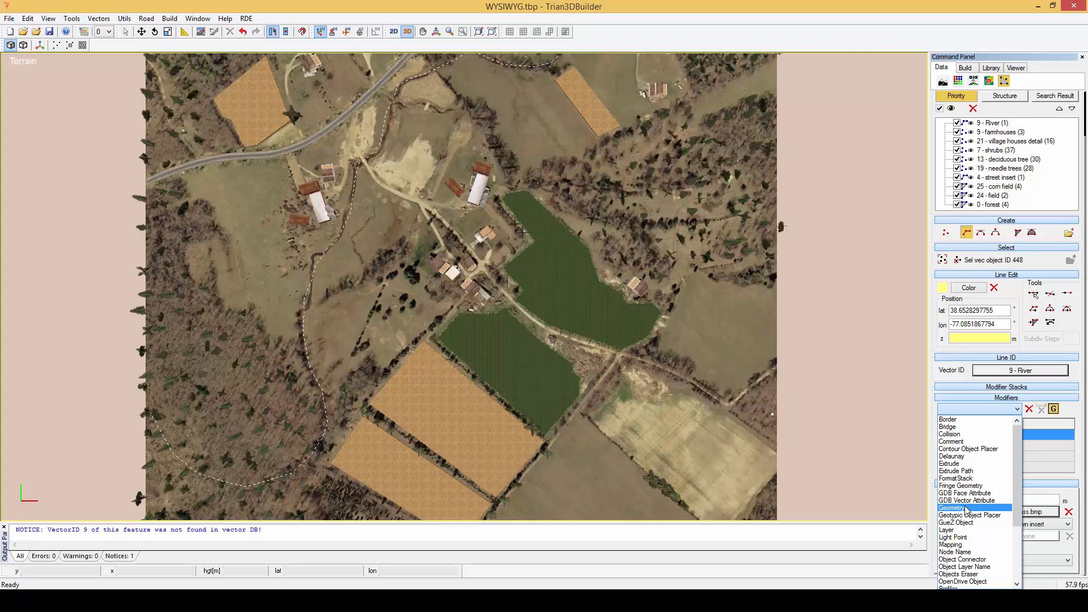
{"action": "left_click", "coordinate": [967, 509]}
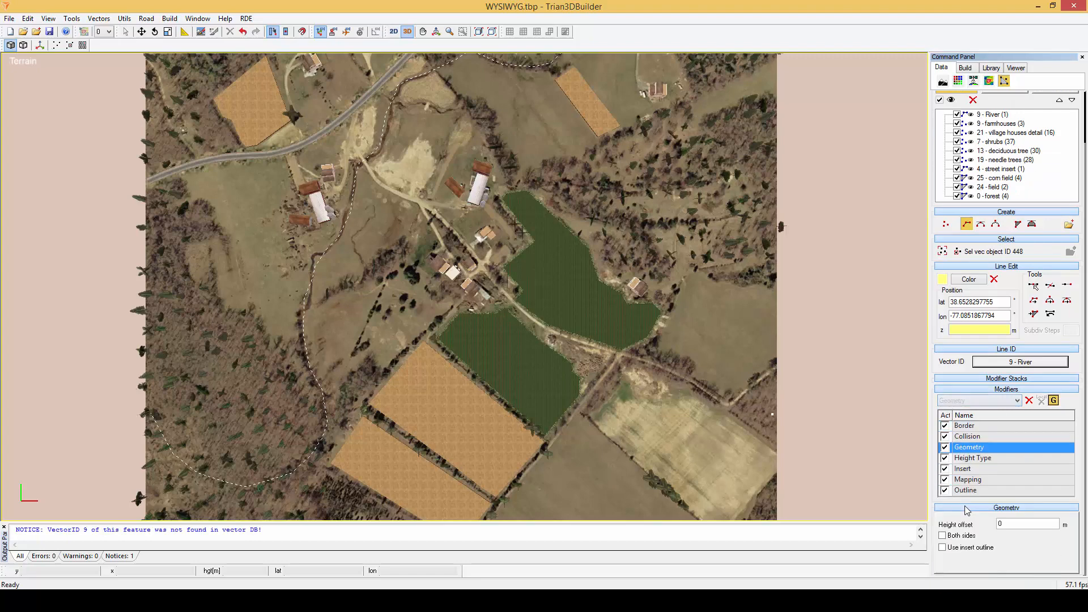
{"action": "left_click", "coordinate": [966, 407]}
{"action": "left_click_drag", "start_coordinate": [1018, 449], "coordinate": [1018, 491]}
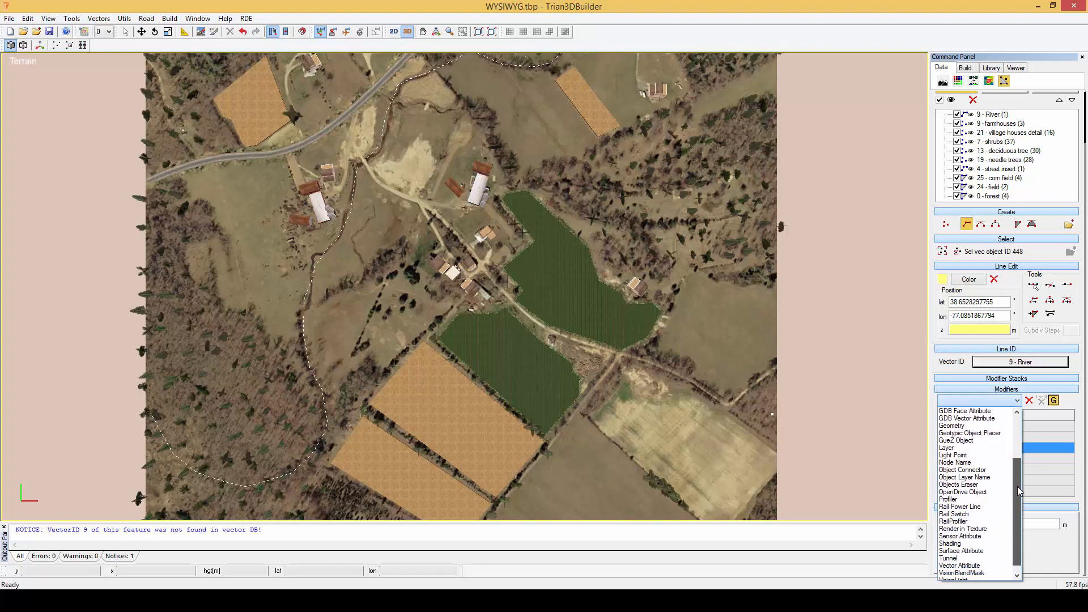
{"action": "left_click", "coordinate": [977, 528]}
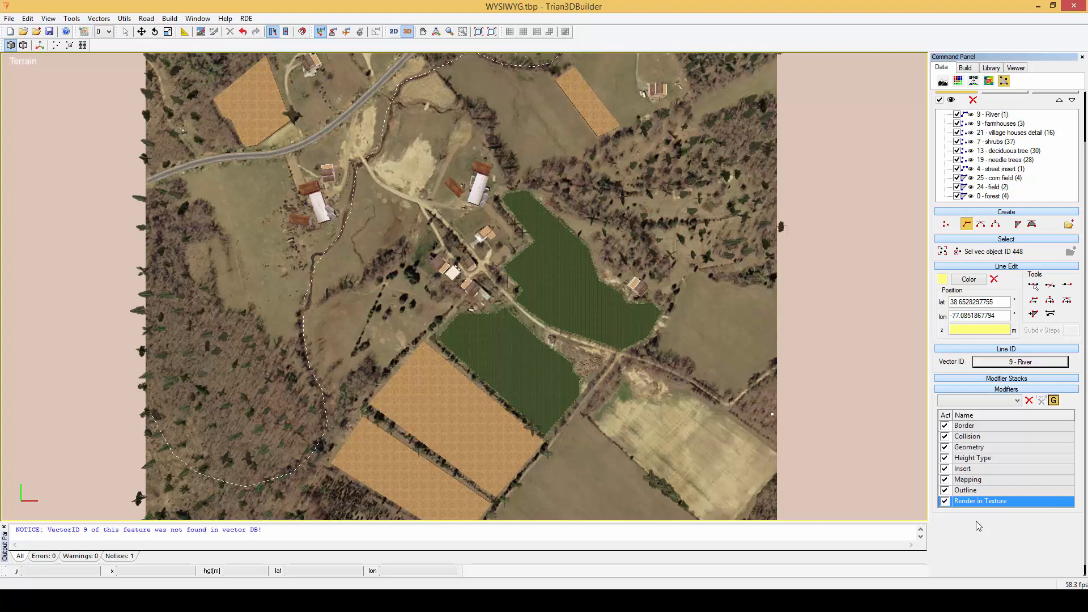
Rebuild the terrain with the river and inspect the water surface and banks in 3D perspective
{"action": "middle_click_drag", "start_coordinate": [498, 332], "coordinate": [602, 455]}
{"action": "middle_click_drag", "start_coordinate": [358, 413], "coordinate": [576, 250], "text": "alt"}
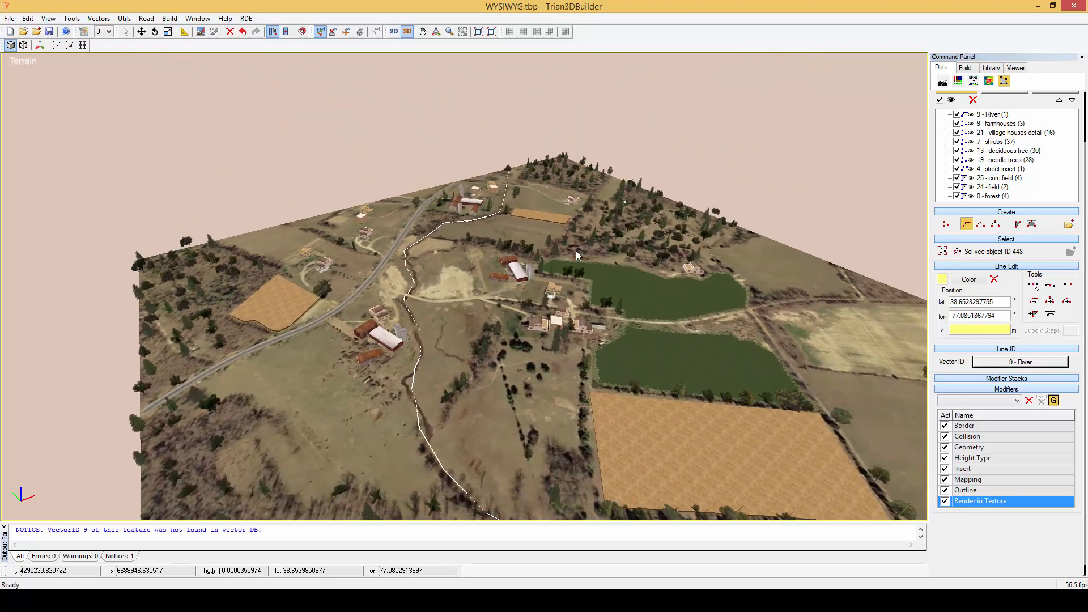
{"action": "scroll", "coordinate": [407, 315], "scroll_direction": "up", "scroll_amount": 2}
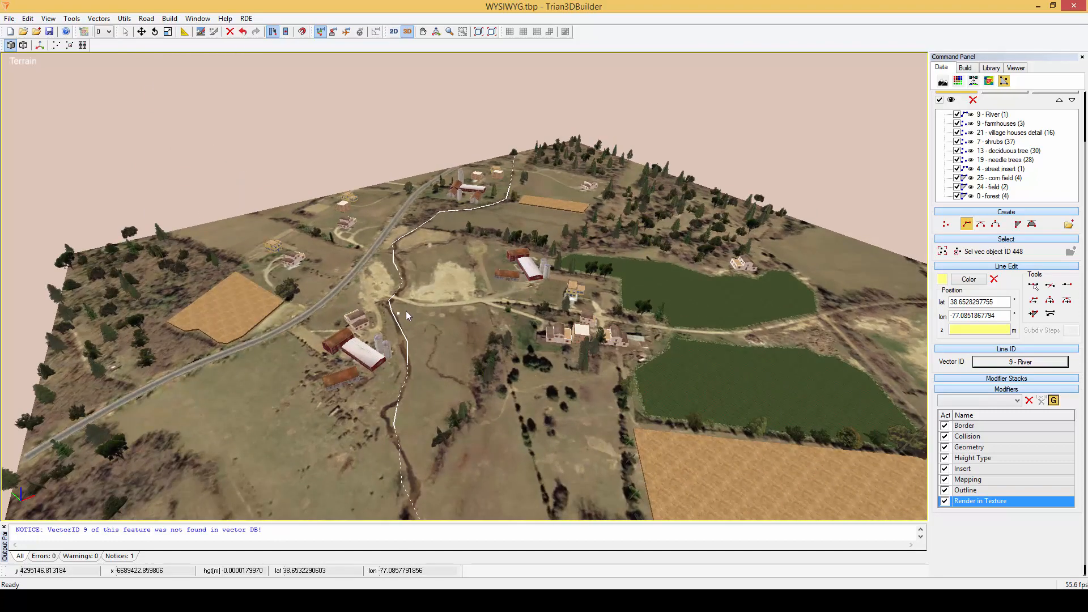
{"action": "key", "text": "F7"}
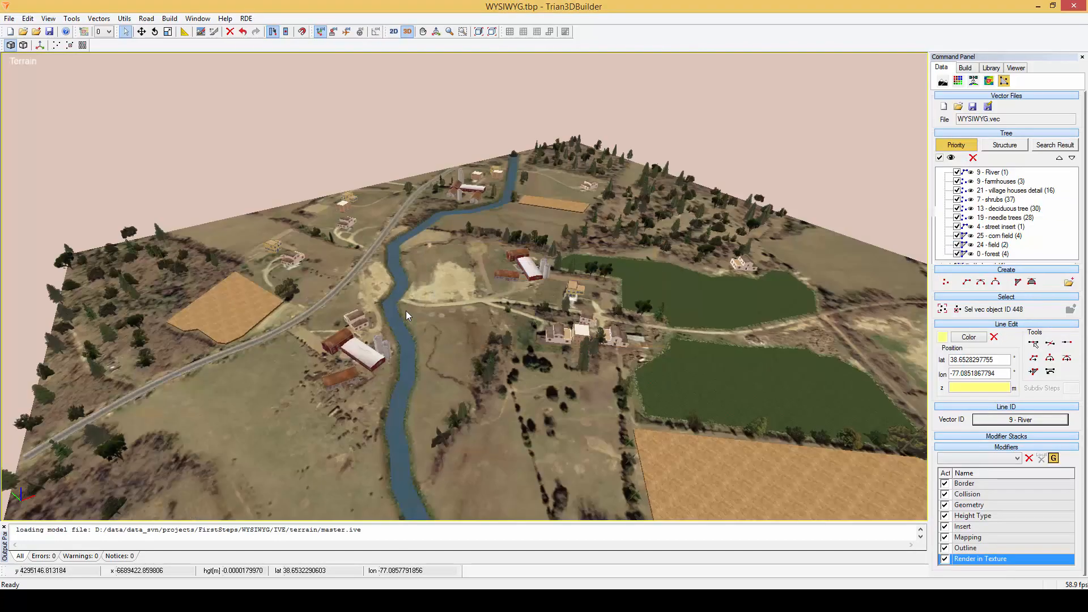
{"action": "scroll", "coordinate": [405, 310], "scroll_direction": "up", "scroll_amount": 6}
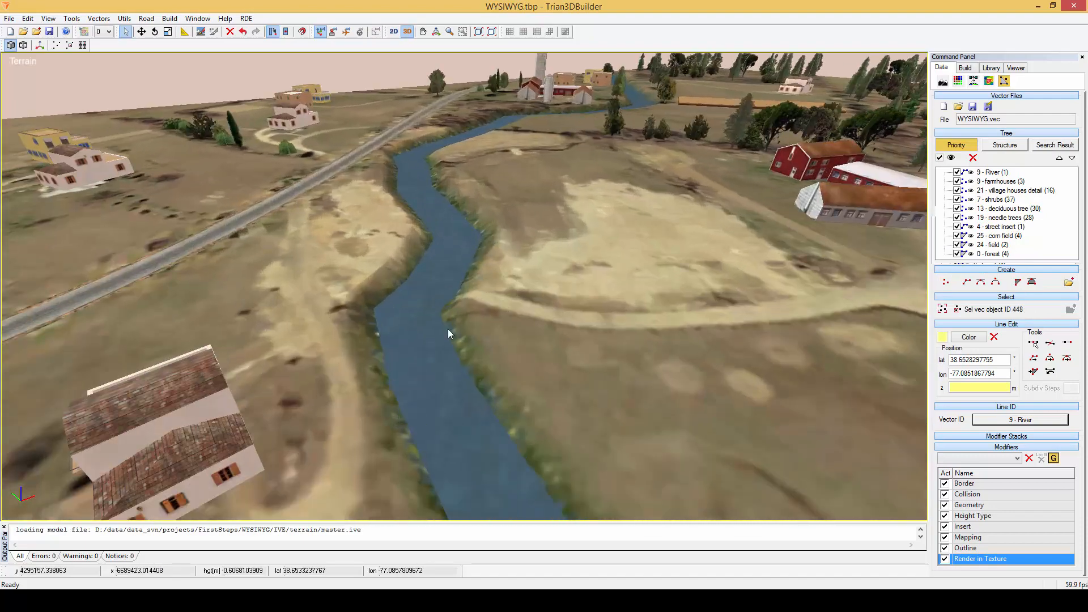
{"action": "middle_click_drag", "start_coordinate": [447, 329], "coordinate": [381, 302]}
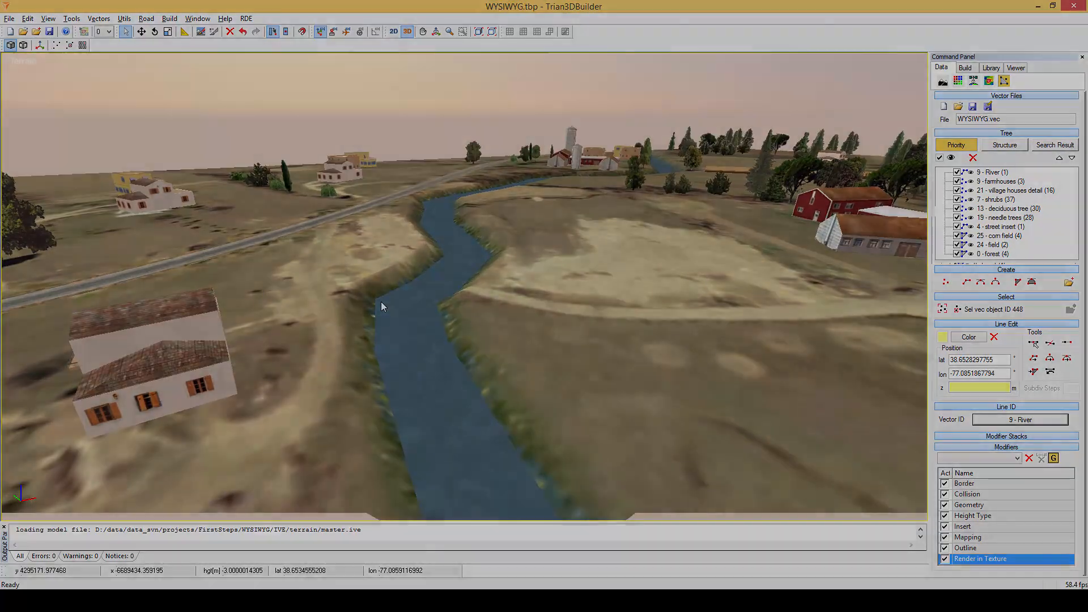